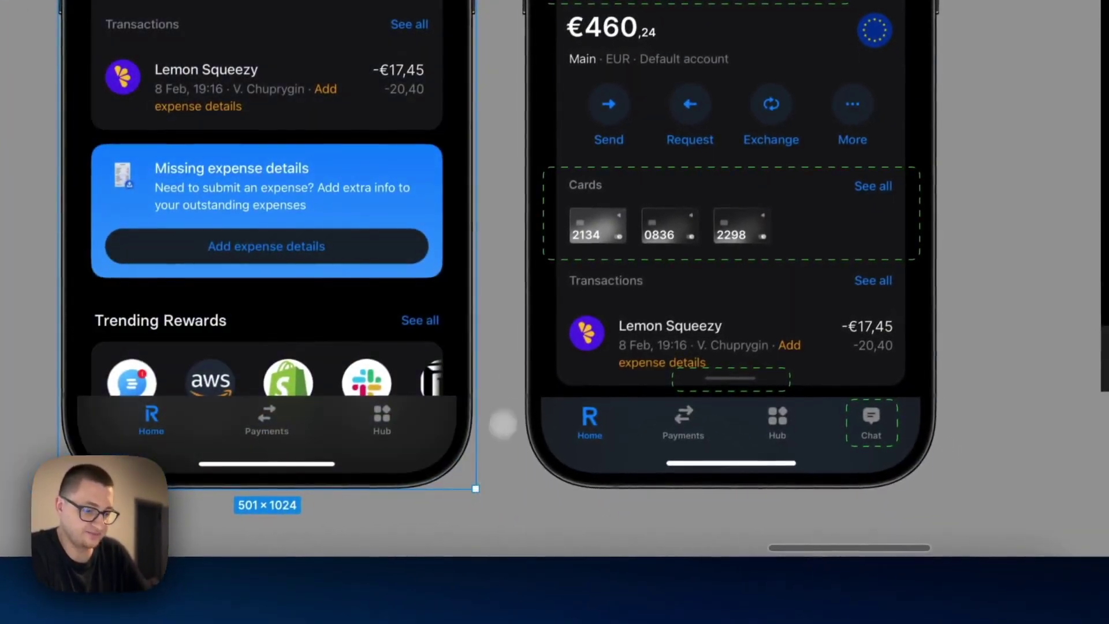
Inspect the dashboard mockup's Favourites section, transactions bar and currency-tab account card up close
{"action": "left_click", "coordinate": [530, 346]}
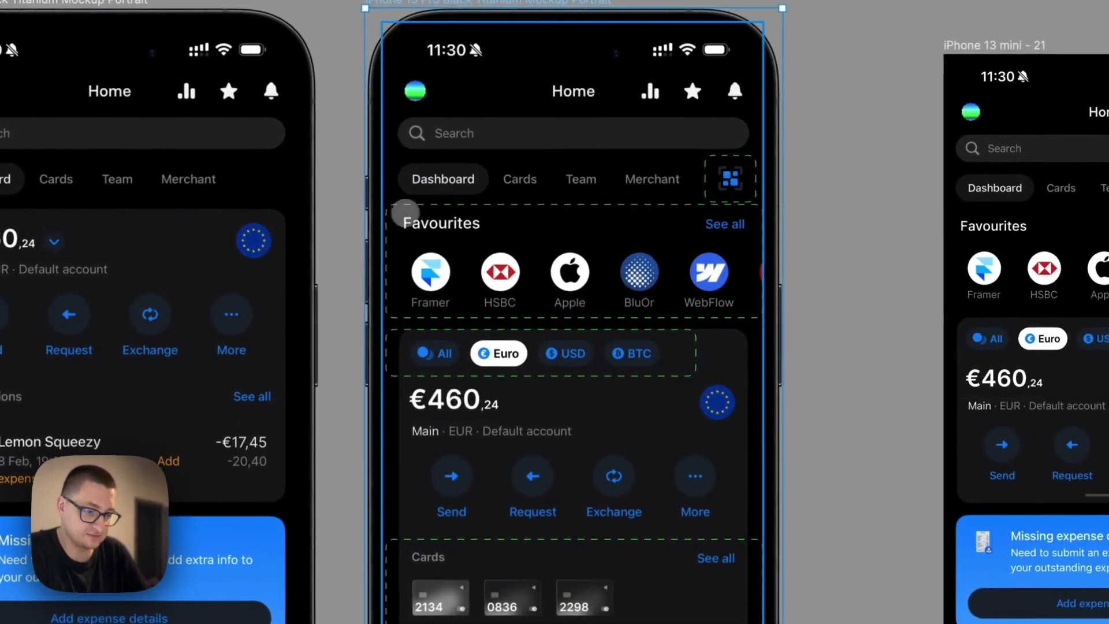
{"action": "left_click", "coordinate": [393, 216]}
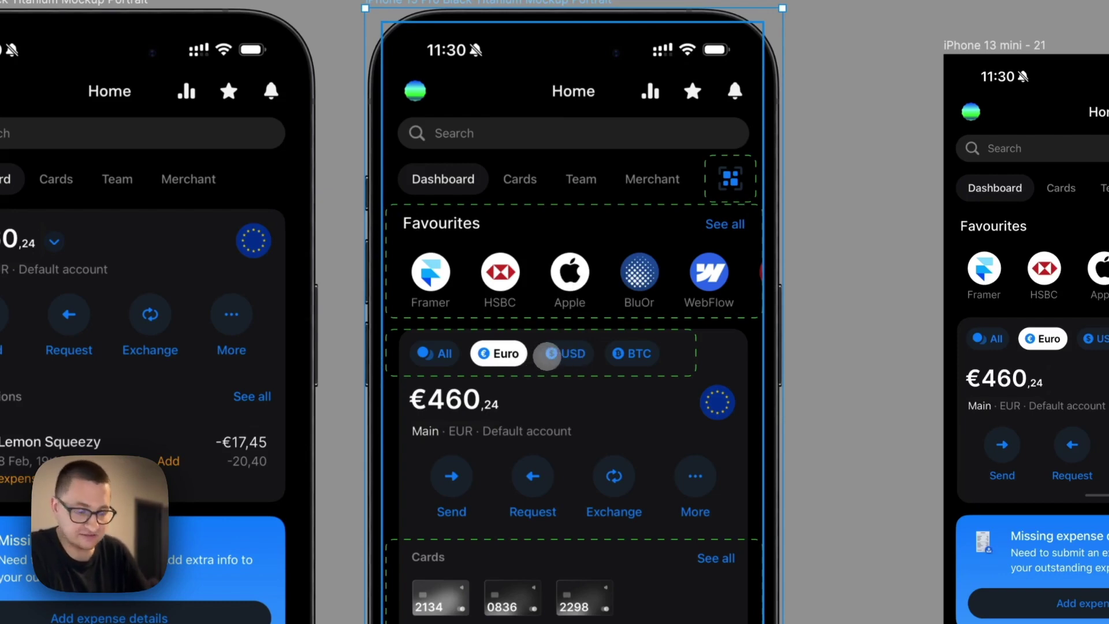
{"action": "scroll", "coordinate": [550, 354], "scroll_direction": "down", "scroll_amount": 4}
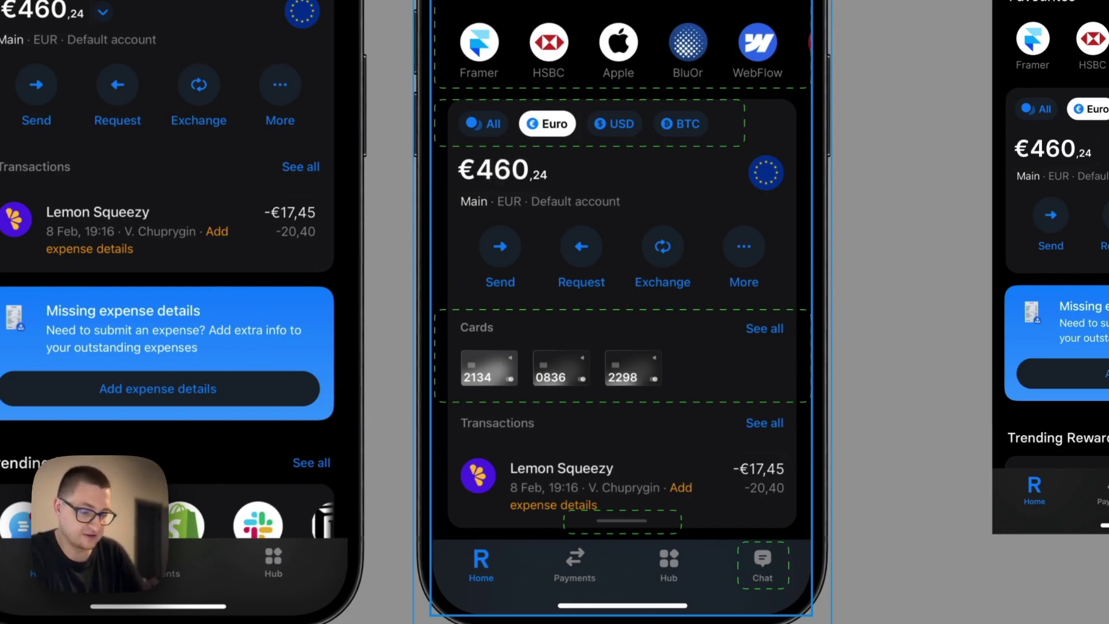
{"action": "scroll", "coordinate": [607, 394], "scroll_direction": "down", "scroll_amount": 3}
{"action": "scroll", "coordinate": [607, 394], "scroll_direction": "up", "scroll_amount": 3}
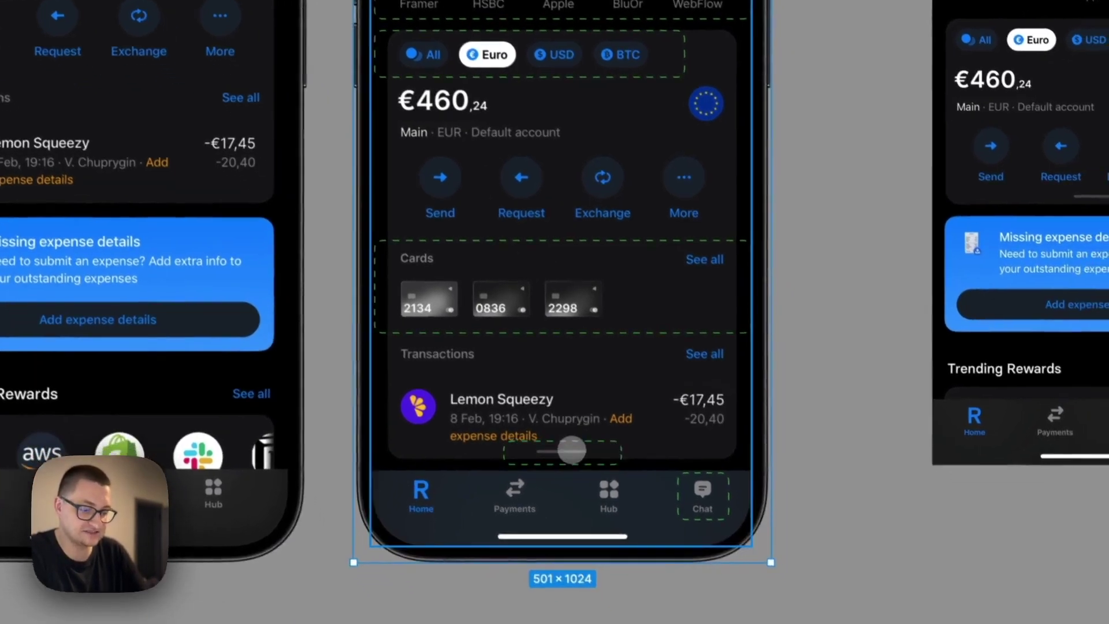
{"action": "left_click", "coordinate": [572, 450]}
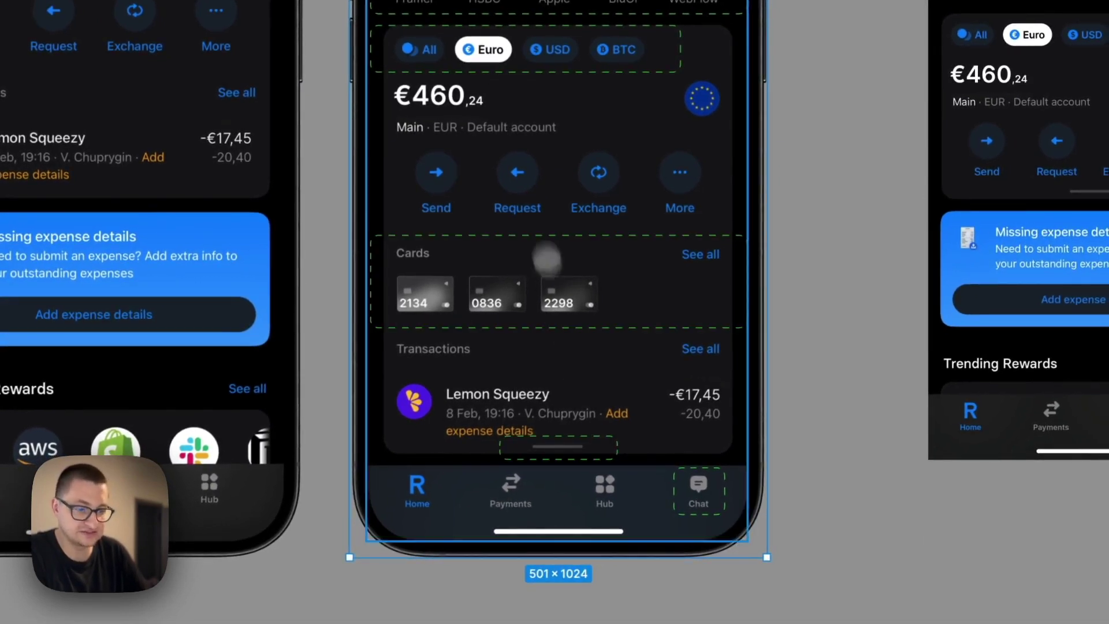
{"action": "scroll", "coordinate": [538, 260], "scroll_direction": "up", "scroll_amount": 5}
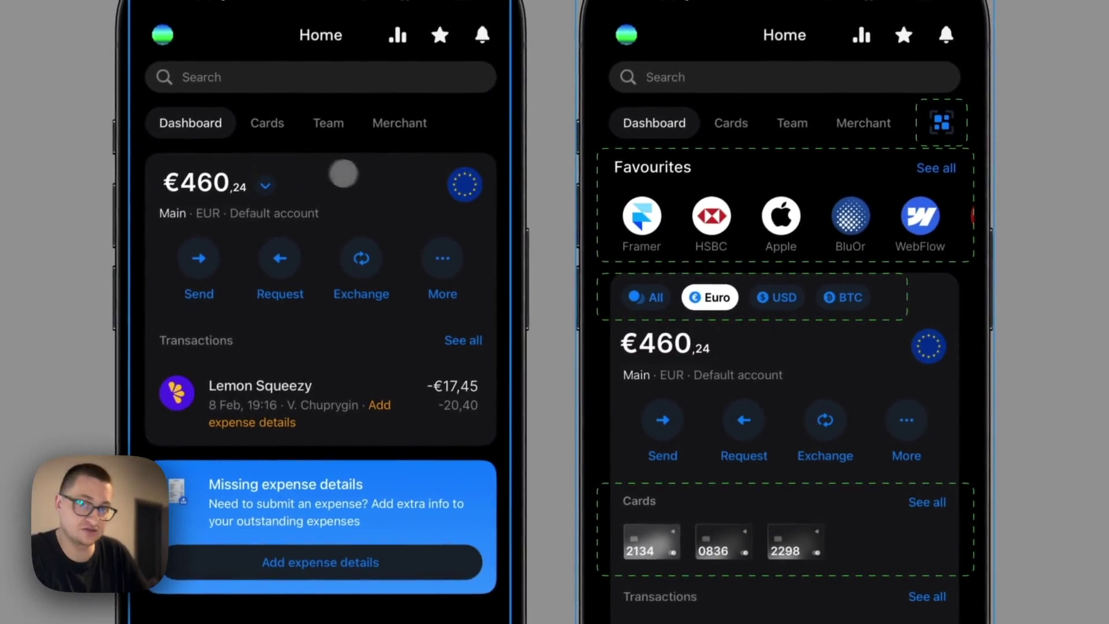
{"action": "scroll", "coordinate": [639, 273], "scroll_direction": "right", "scroll_amount": 5}
{"action": "scroll", "coordinate": [650, 279], "scroll_direction": "right", "scroll_amount": 5}
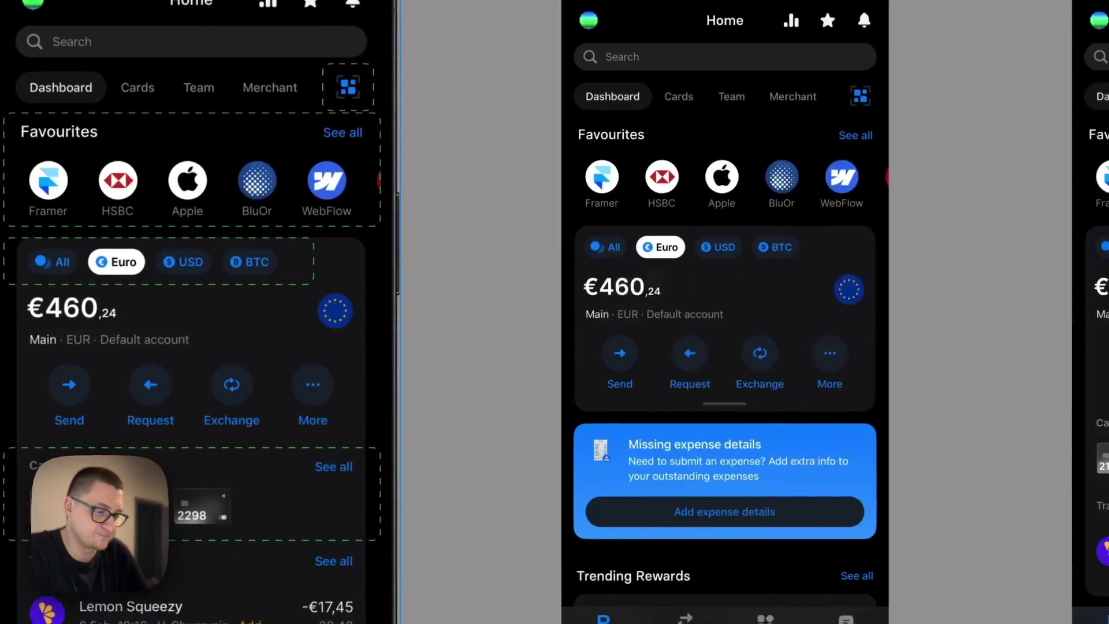
{"action": "scroll", "coordinate": [650, 279], "scroll_direction": "up", "scroll_amount": 4}
{"action": "left_click", "coordinate": [651, 321]}
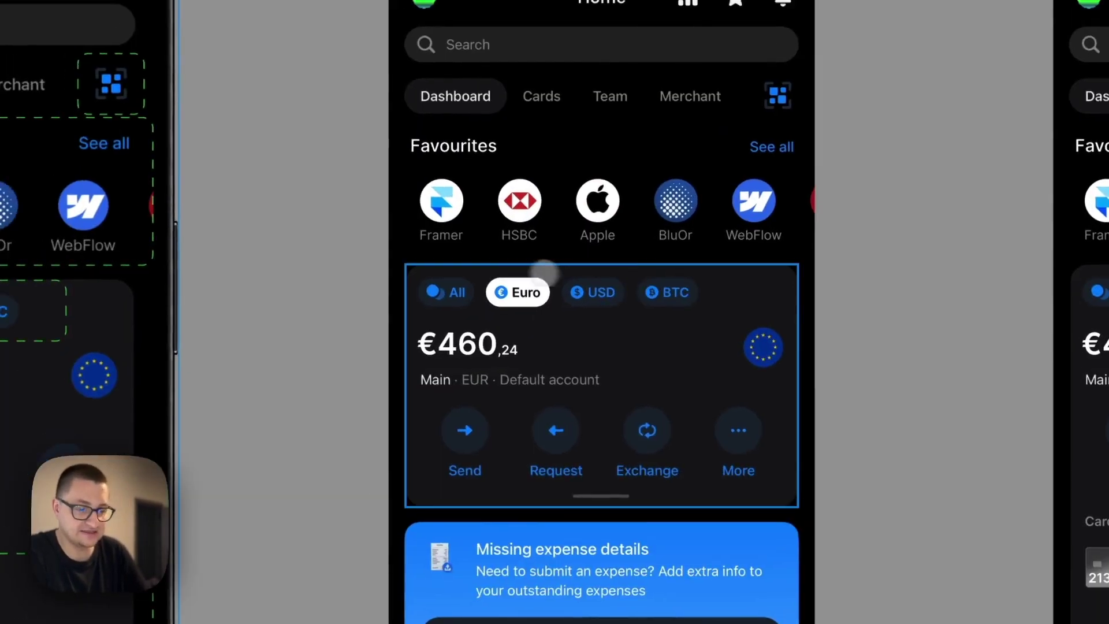
{"action": "scroll", "coordinate": [500, 427], "scroll_direction": "down", "scroll_amount": 1}
{"action": "scroll", "coordinate": [500, 427], "scroll_direction": "down", "scroll_amount": 3}
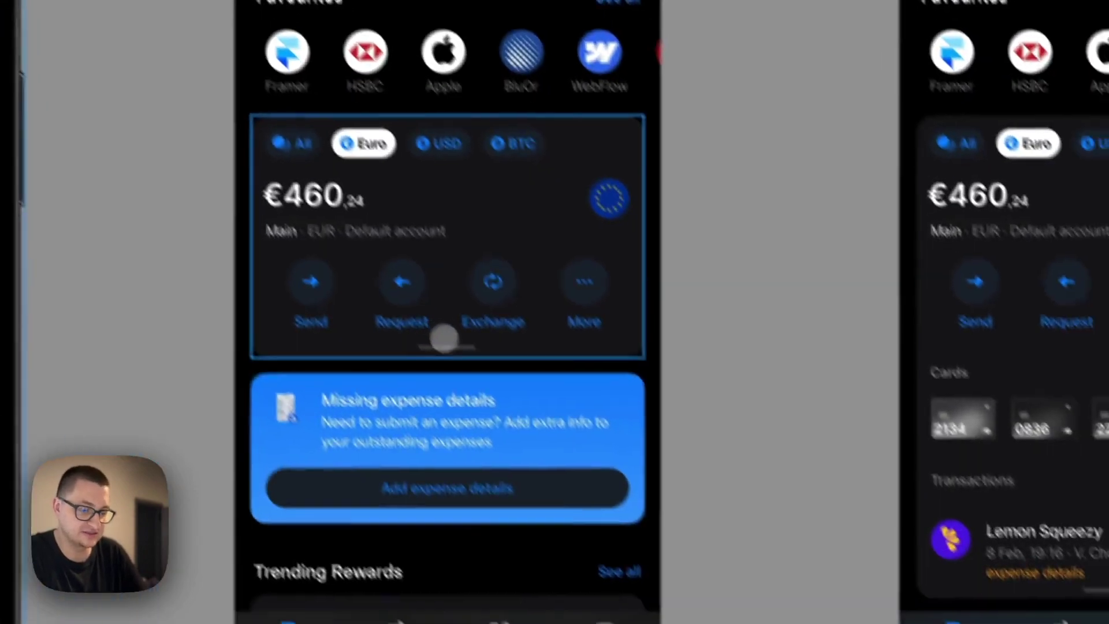
{"action": "scroll", "coordinate": [500, 427], "scroll_direction": "right", "scroll_amount": 5}
{"action": "scroll", "coordinate": [554, 312], "scroll_direction": "right", "scroll_amount": 3}
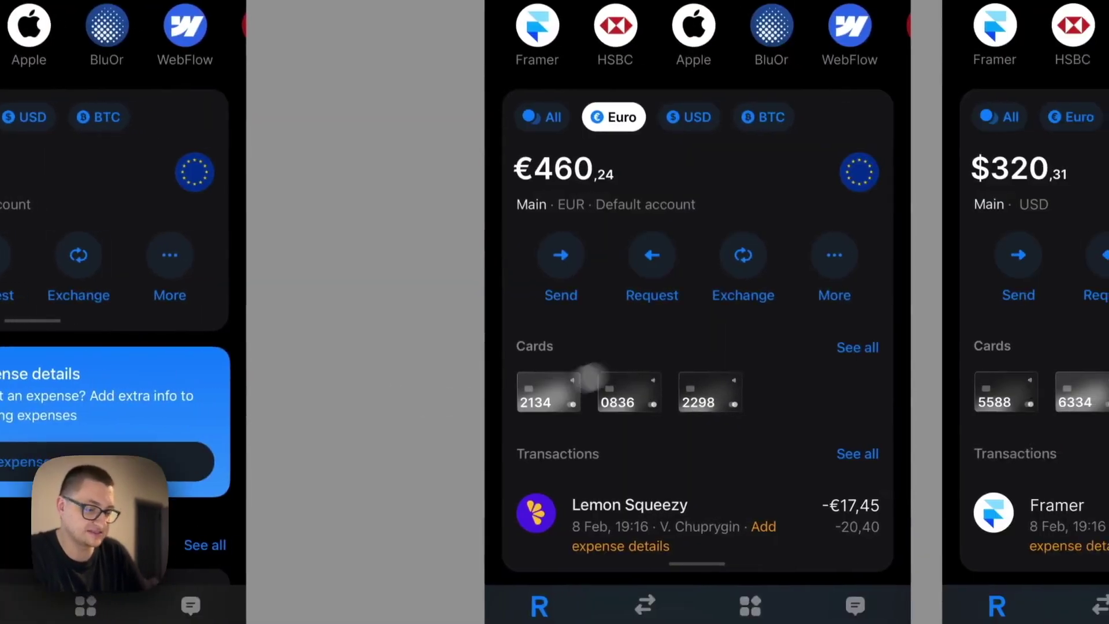
{"action": "left_click", "coordinate": [685, 281]}
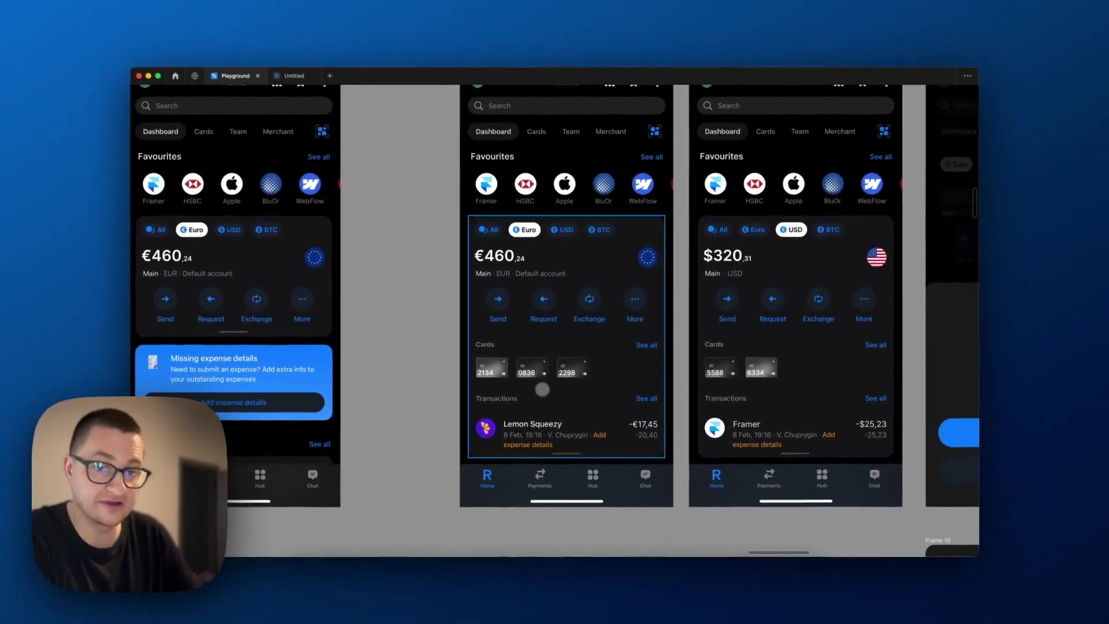
{"action": "scroll", "coordinate": [555, 312], "scroll_direction": "down", "scroll_amount": 5}
{"action": "scroll", "coordinate": [555, 312], "scroll_direction": "right", "scroll_amount": 2}
{"action": "scroll", "coordinate": [555, 312], "scroll_direction": "right", "scroll_amount": 3}
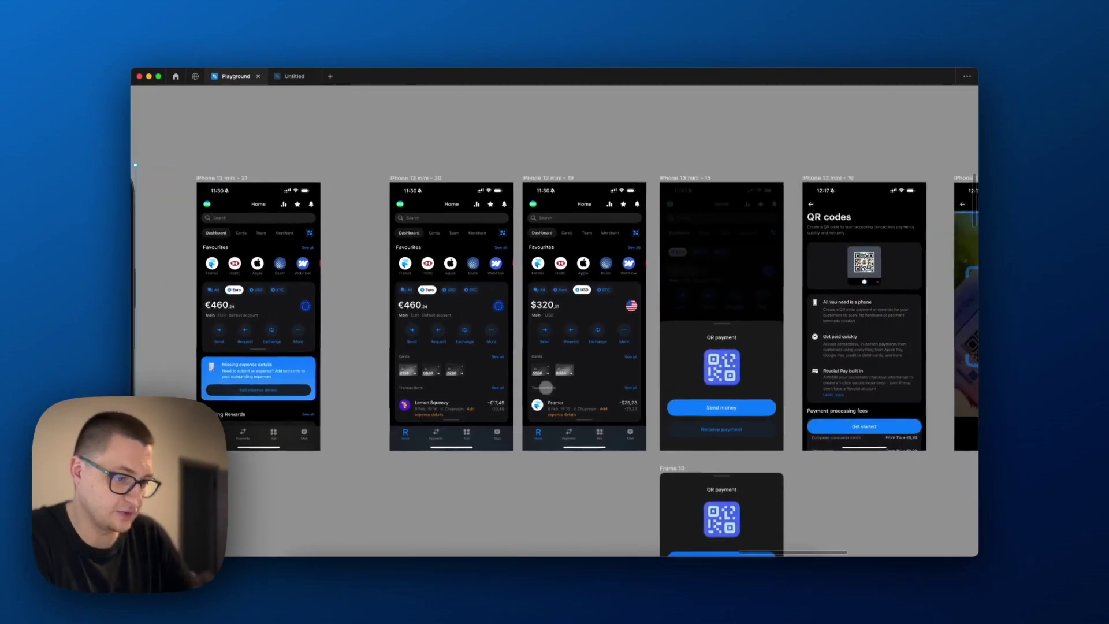
{"action": "scroll", "coordinate": [633, 273], "scroll_direction": "up", "scroll_amount": 6}
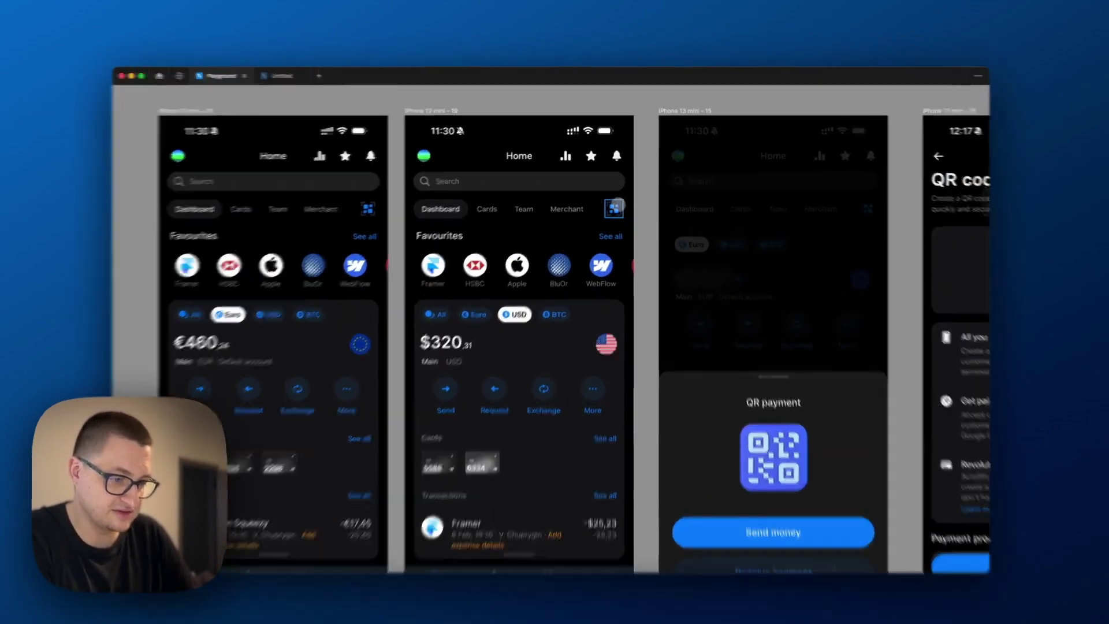
{"action": "scroll", "coordinate": [633, 272], "scroll_direction": "up", "scroll_amount": 5}
Inspect the QR icon beside the tabs and the QR payment bottom sheet frames
{"action": "left_click", "coordinate": [615, 205]}
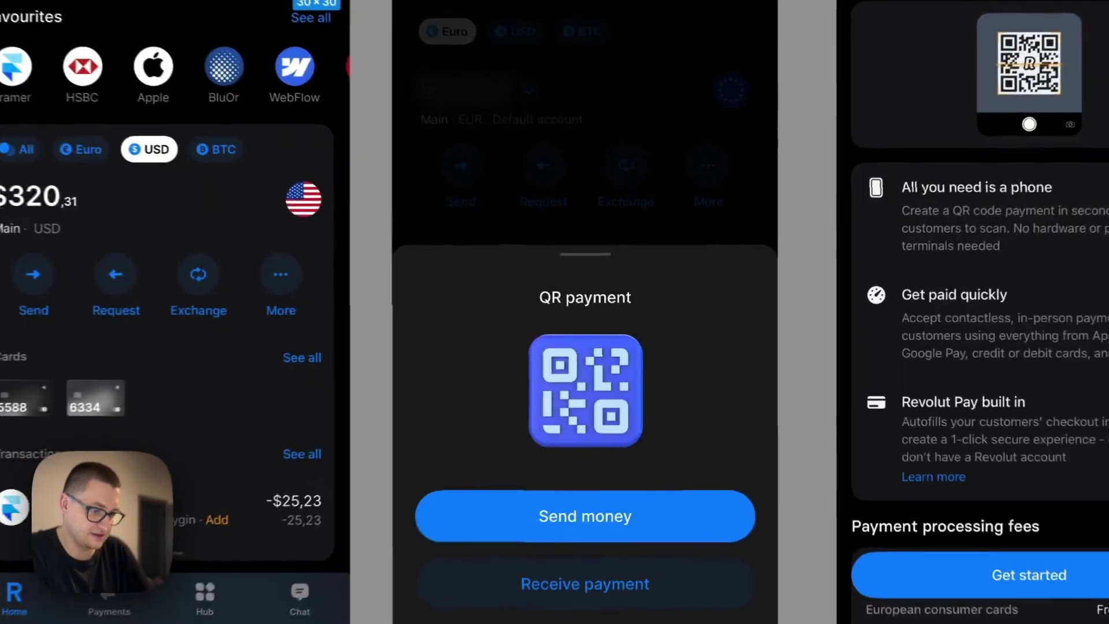
{"action": "left_click", "coordinate": [603, 217]}
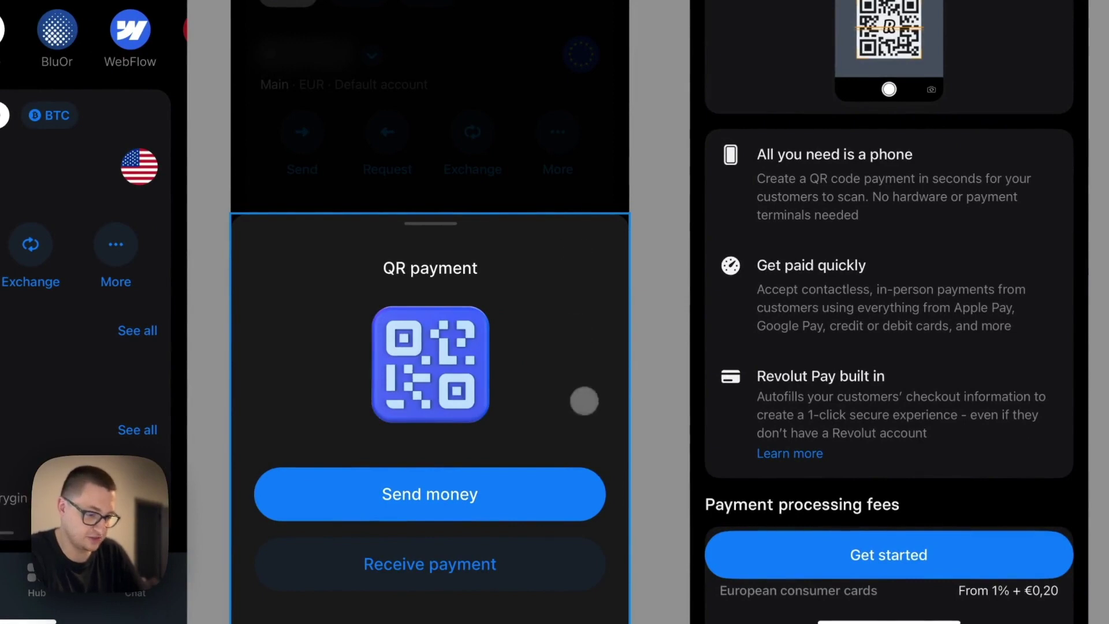
{"action": "scroll", "coordinate": [576, 364], "scroll_direction": "down", "scroll_amount": 3}
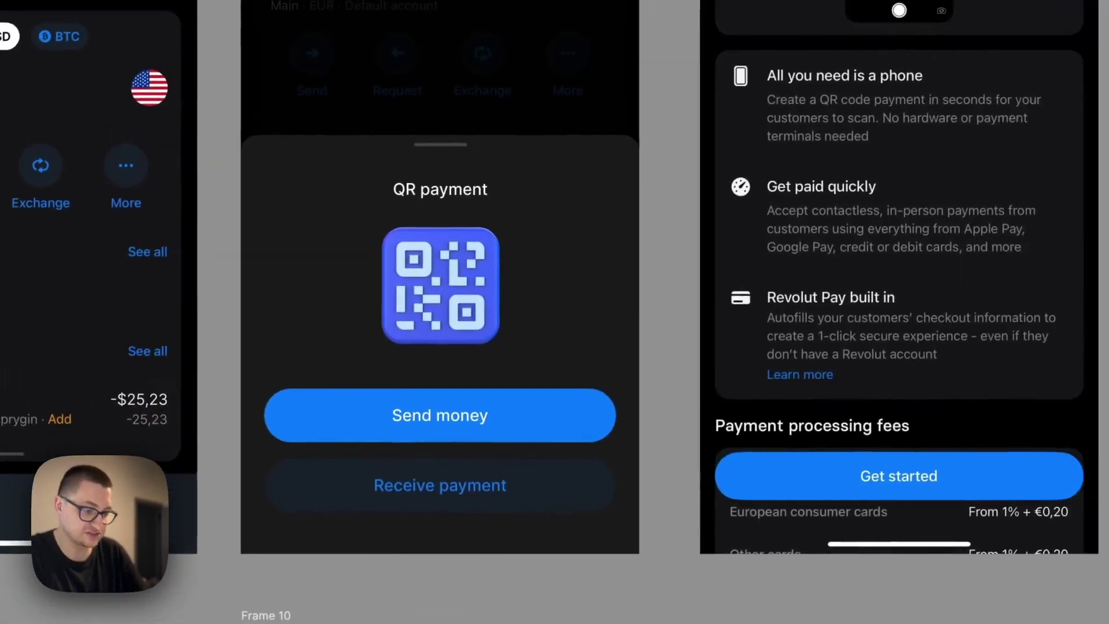
{"action": "scroll", "coordinate": [555, 313], "scroll_direction": "down", "scroll_amount": 3}
{"action": "scroll", "coordinate": [555, 312], "scroll_direction": "down", "scroll_amount": 3}
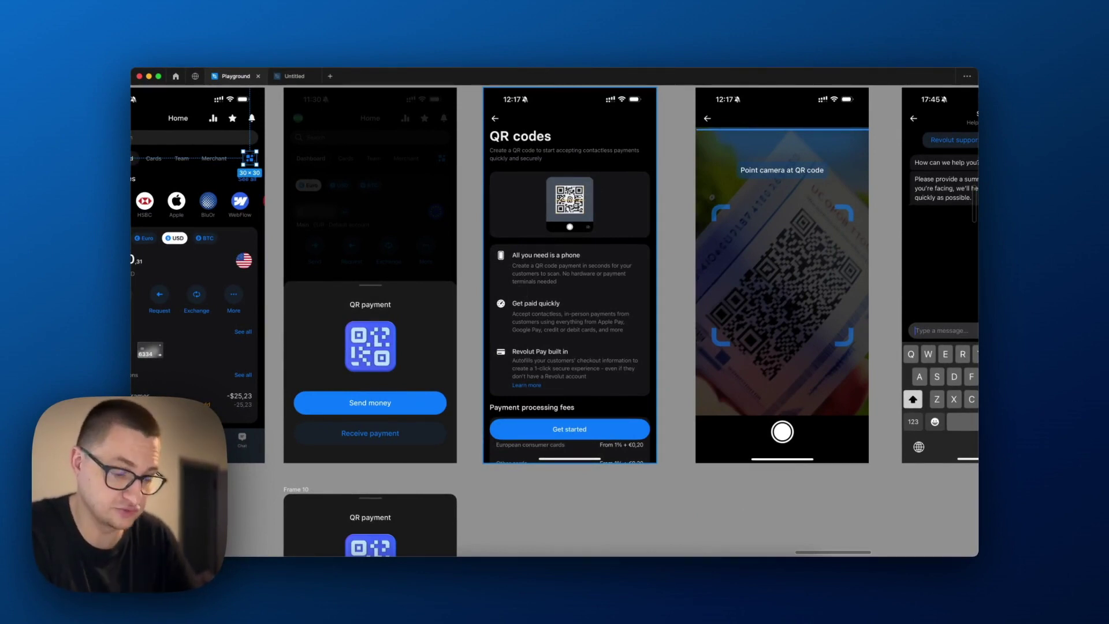
{"action": "left_click", "coordinate": [445, 394]}
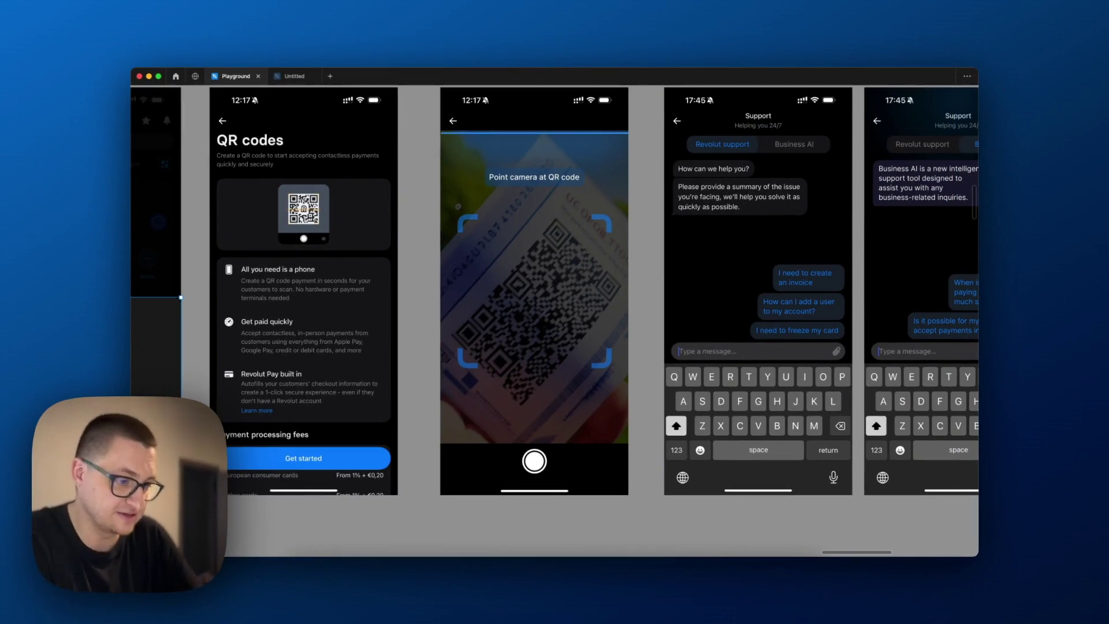
{"action": "scroll", "coordinate": [555, 312], "scroll_direction": "left", "scroll_amount": 10}
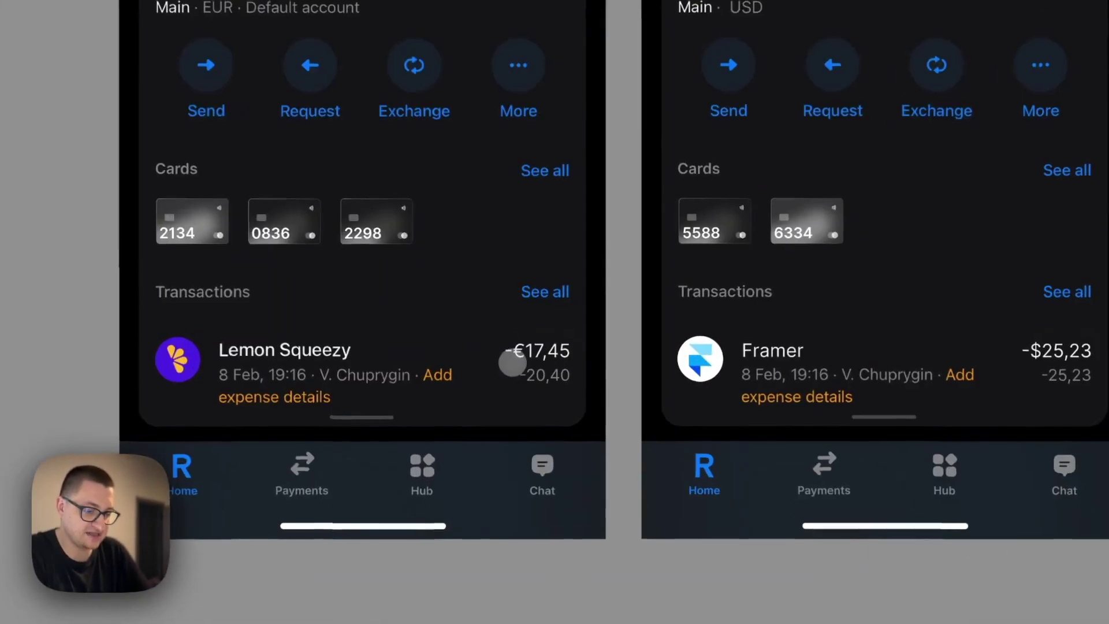
{"action": "left_click", "coordinate": [533, 394]}
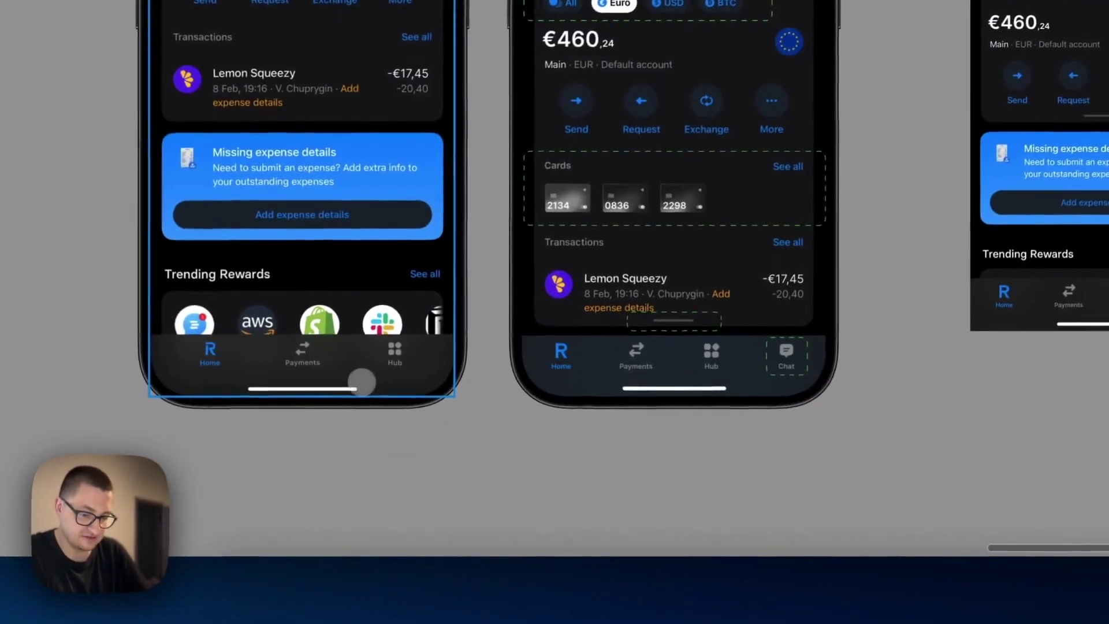
{"action": "scroll", "coordinate": [363, 381], "scroll_direction": "up", "scroll_amount": 5}
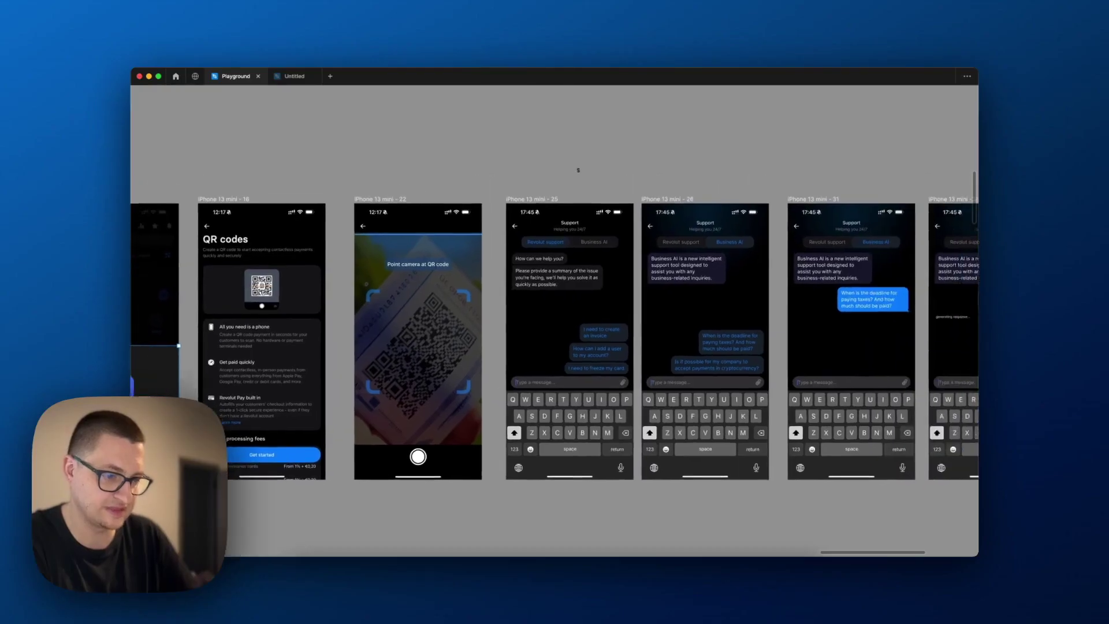
{"action": "scroll", "coordinate": [578, 170], "scroll_direction": "up", "scroll_amount": 3}
{"action": "scroll", "coordinate": [572, 130], "scroll_direction": "up", "scroll_amount": 3}
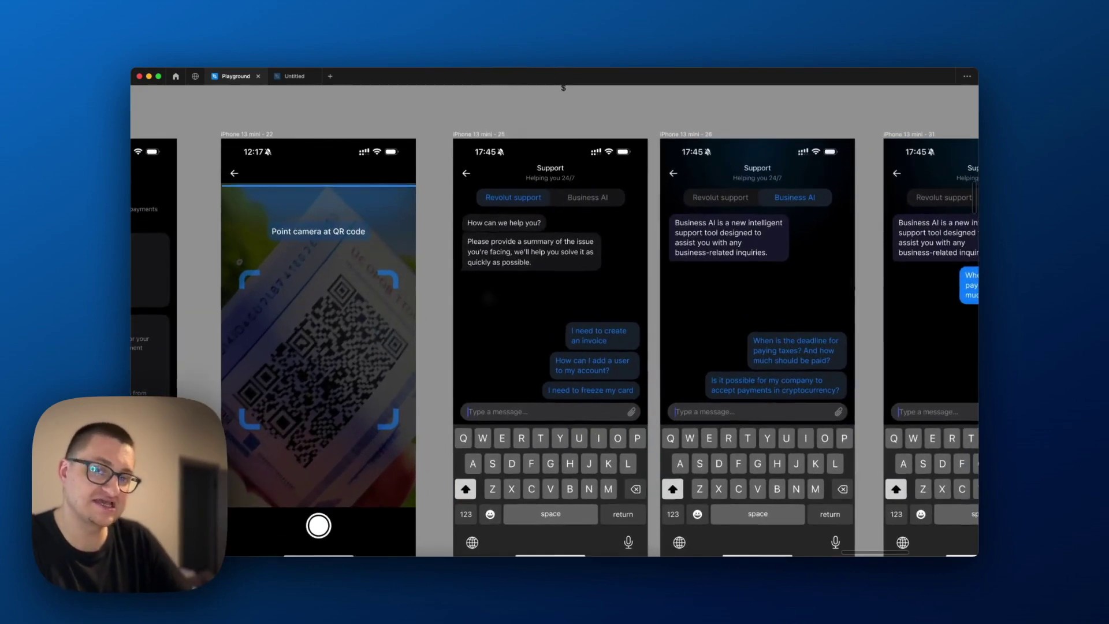
{"action": "scroll", "coordinate": [488, 298], "scroll_direction": "right", "scroll_amount": 2}
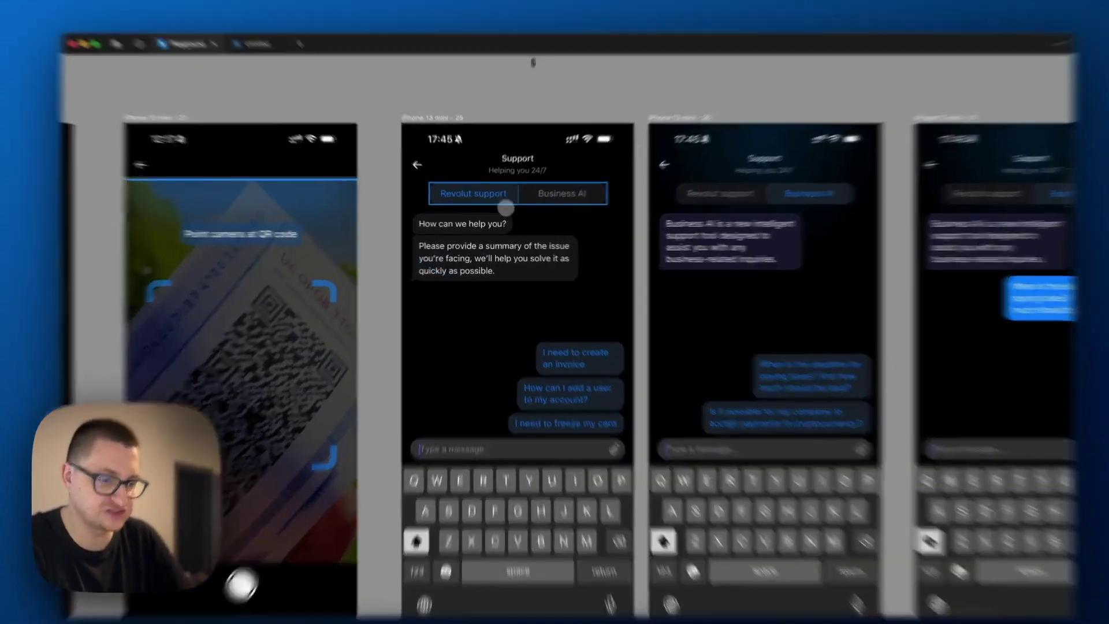
{"action": "left_click", "coordinate": [496, 206]}
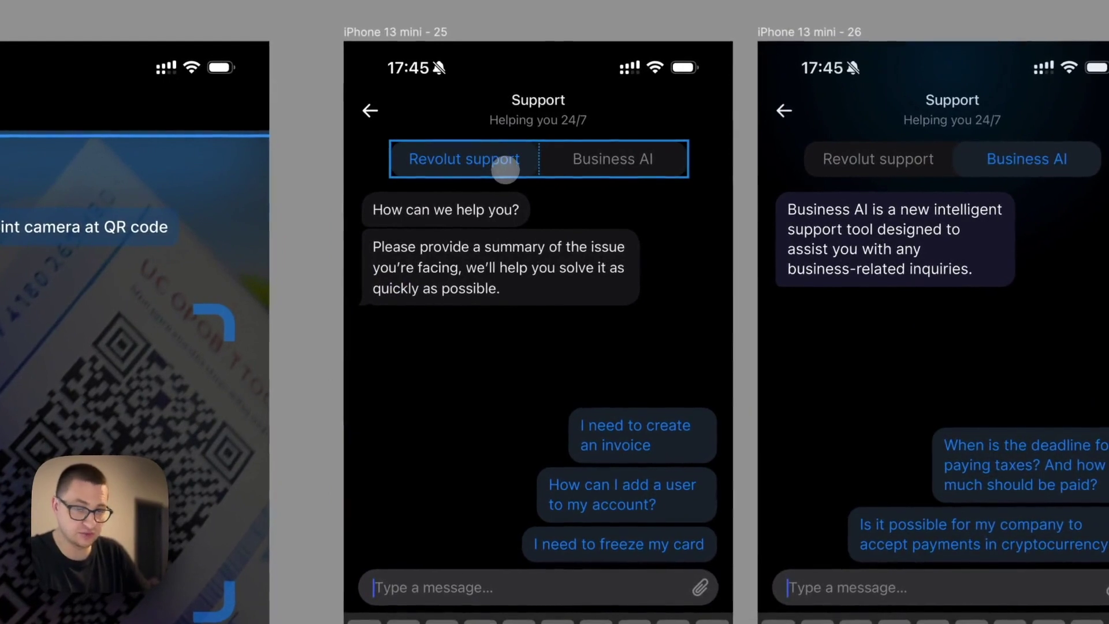
{"action": "left_click", "coordinate": [534, 321]}
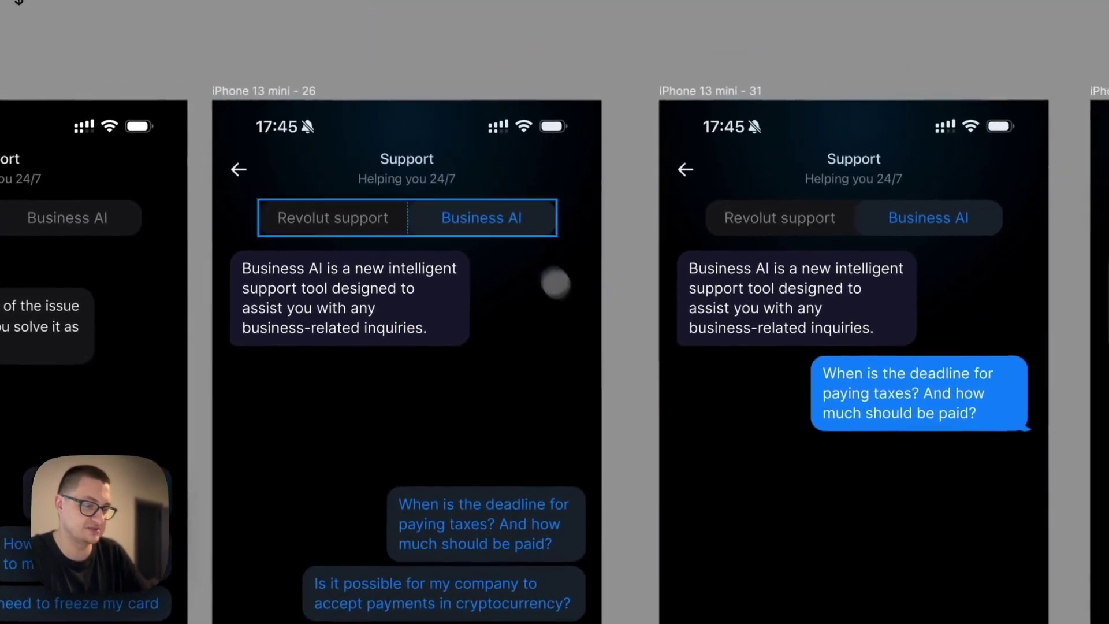
{"action": "left_click", "coordinate": [517, 215]}
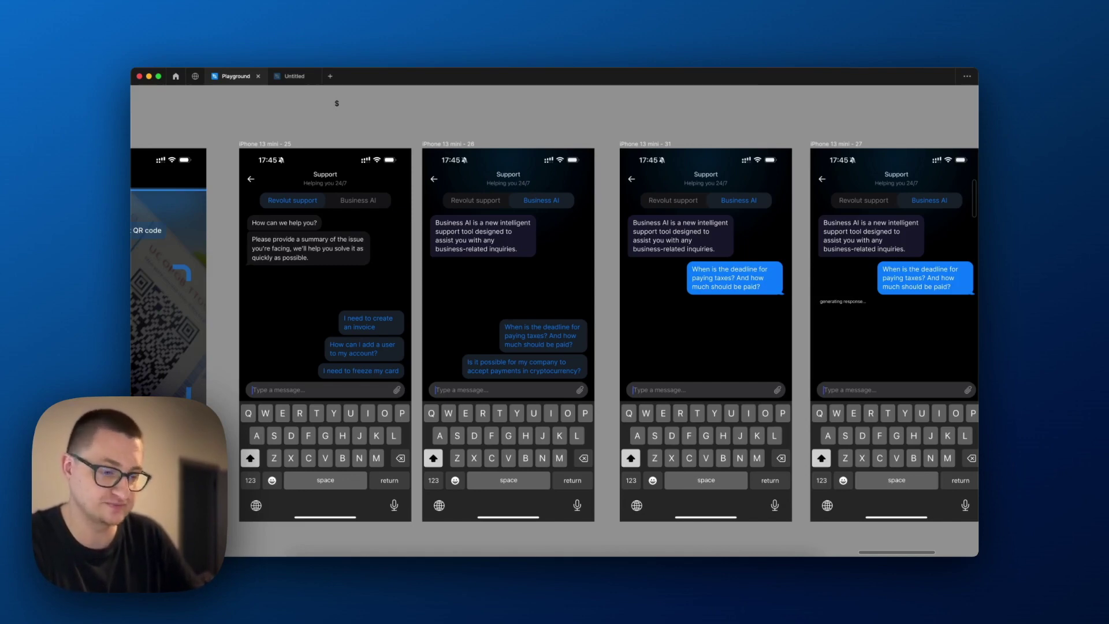
{"action": "left_click", "coordinate": [537, 337]}
{"action": "scroll", "coordinate": [538, 336], "scroll_direction": "up", "scroll_amount": 5}
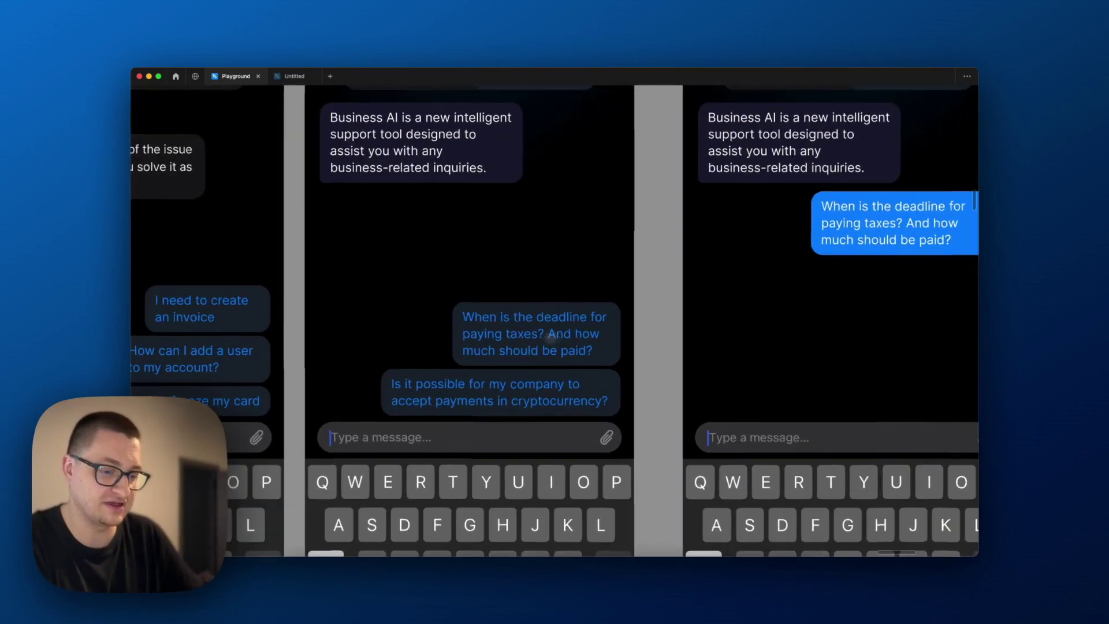
{"action": "scroll", "coordinate": [549, 334], "scroll_direction": "up", "scroll_amount": 3}
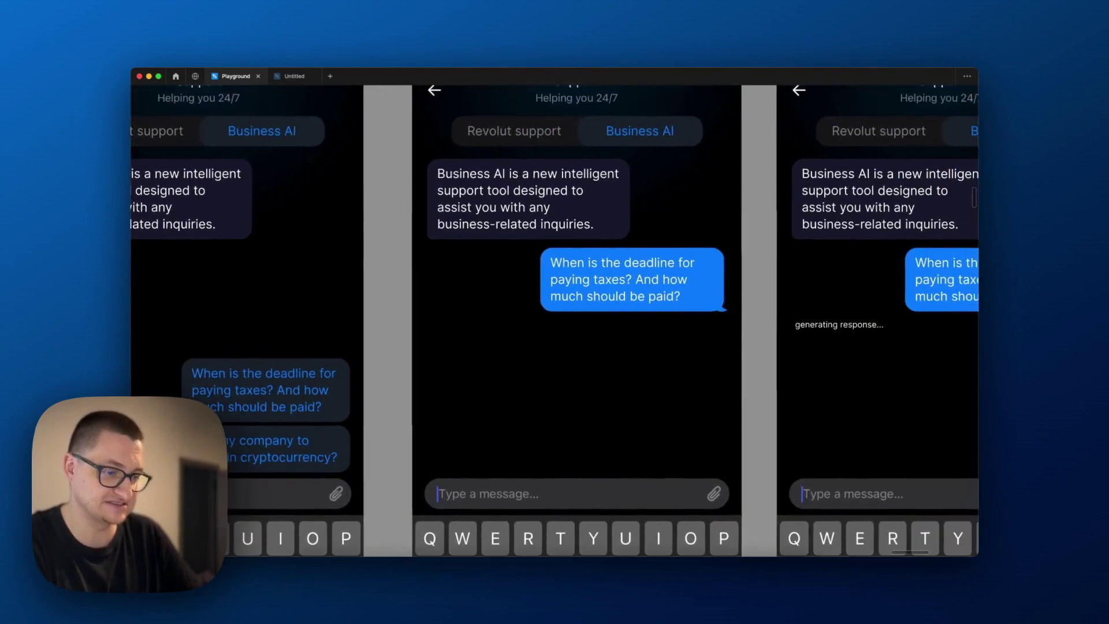
{"action": "left_click", "coordinate": [552, 281]}
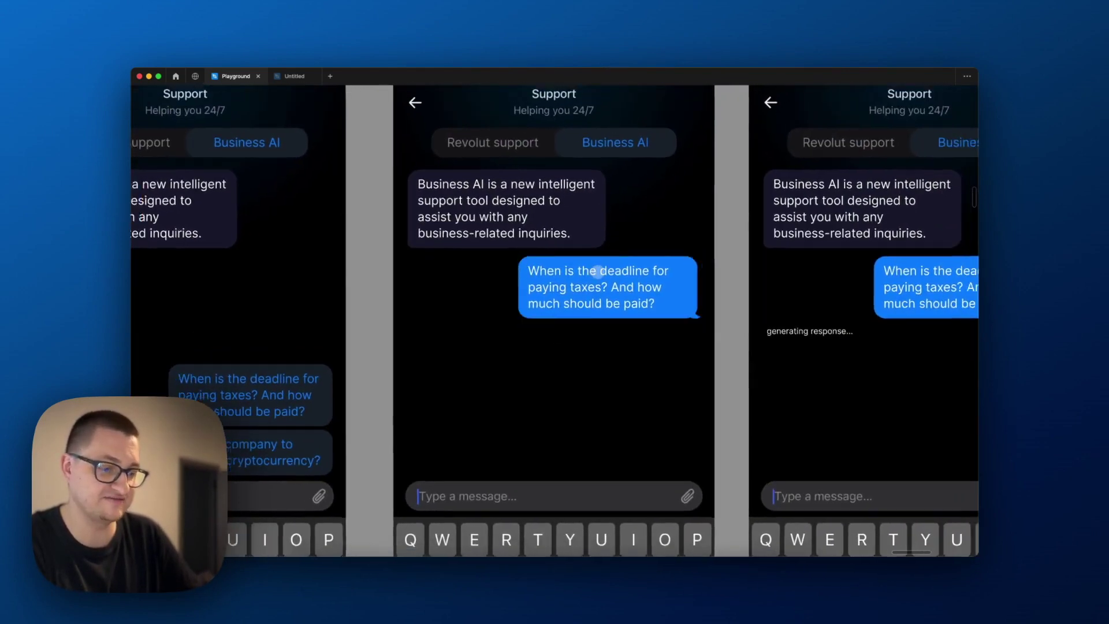
{"action": "scroll", "coordinate": [591, 271], "scroll_direction": "down", "scroll_amount": 2}
{"action": "scroll", "coordinate": [555, 321], "scroll_direction": "down", "scroll_amount": 1}
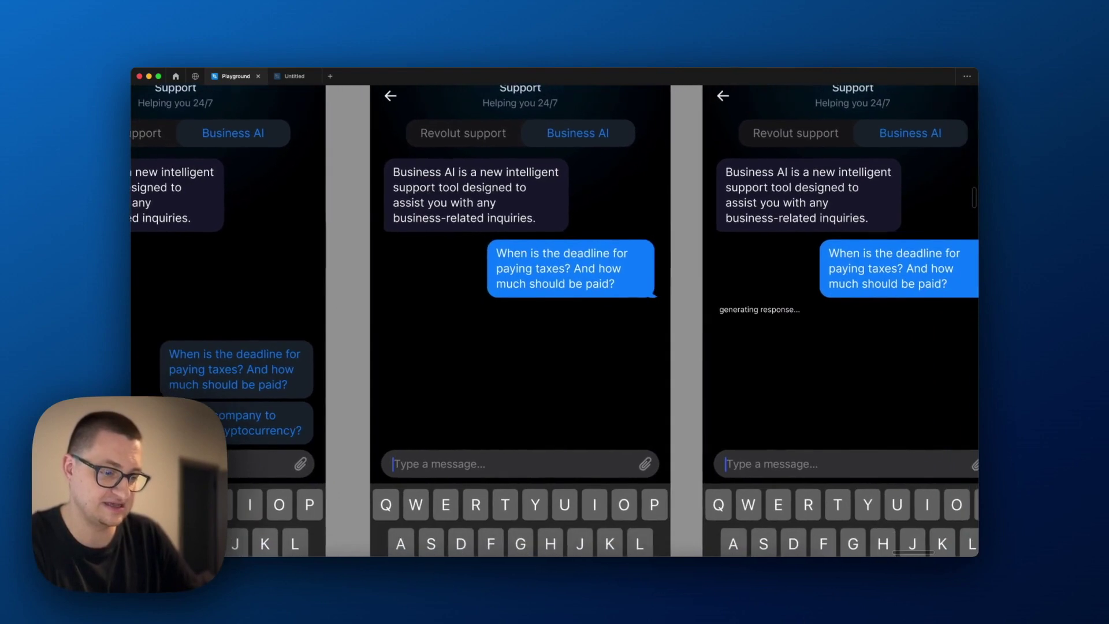
{"action": "left_click", "coordinate": [603, 276]}
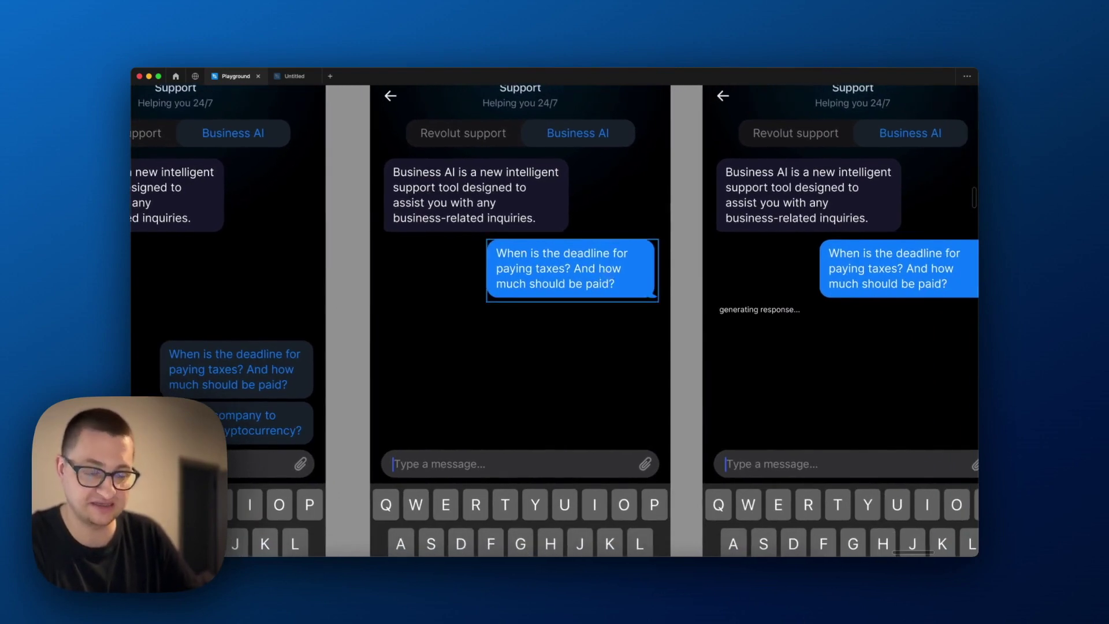
{"action": "scroll", "coordinate": [603, 276], "scroll_direction": "down", "scroll_amount": 1}
{"action": "left_click", "coordinate": [461, 288]}
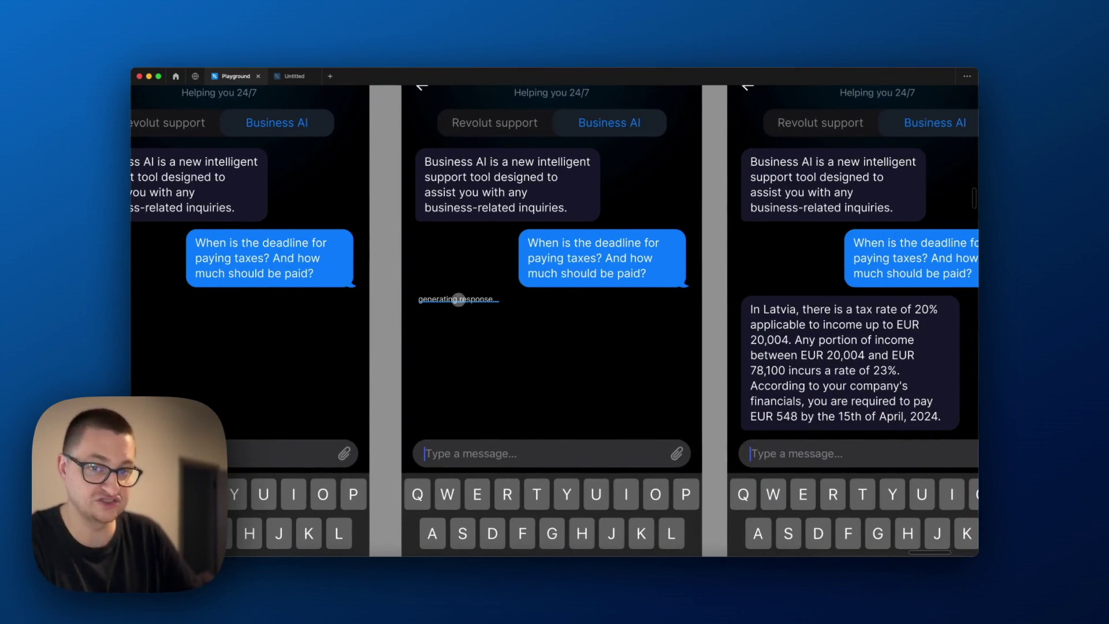
{"action": "scroll", "coordinate": [555, 312], "scroll_direction": "right", "scroll_amount": 3}
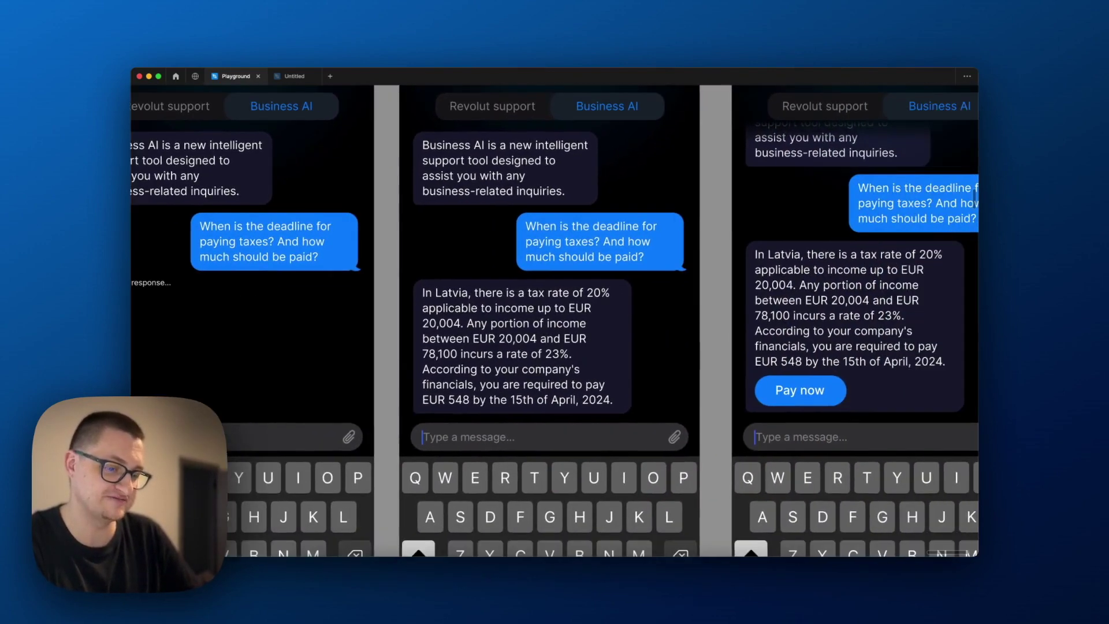
{"action": "left_click", "coordinate": [459, 300]}
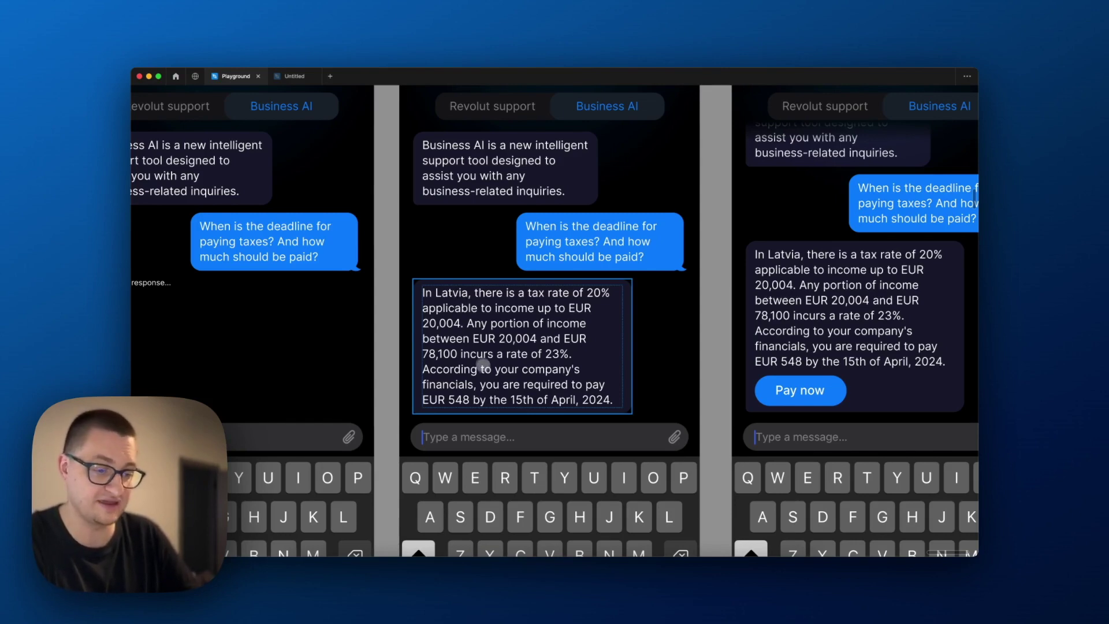
{"action": "left_click", "coordinate": [516, 401]}
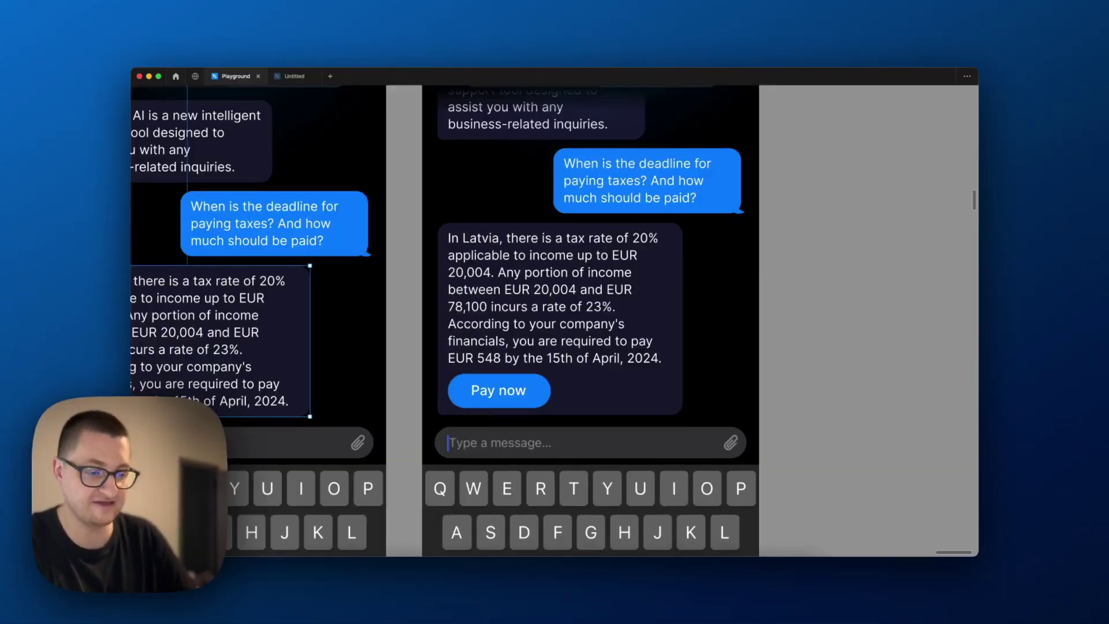
{"action": "left_click", "coordinate": [470, 387]}
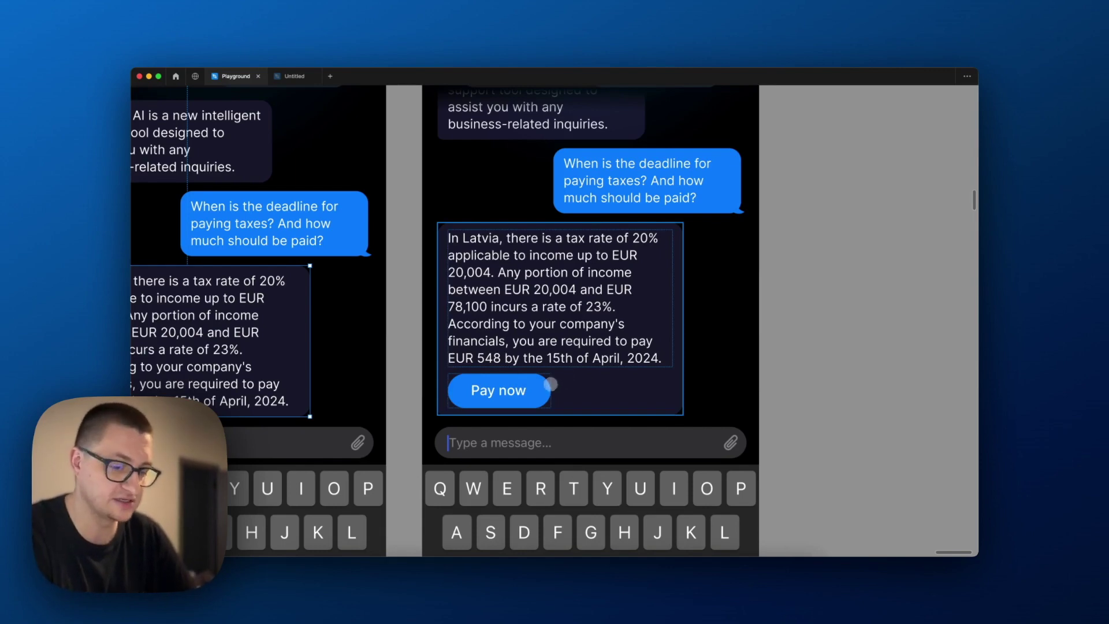
{"action": "scroll", "coordinate": [554, 313], "scroll_direction": "down", "scroll_amount": 3}
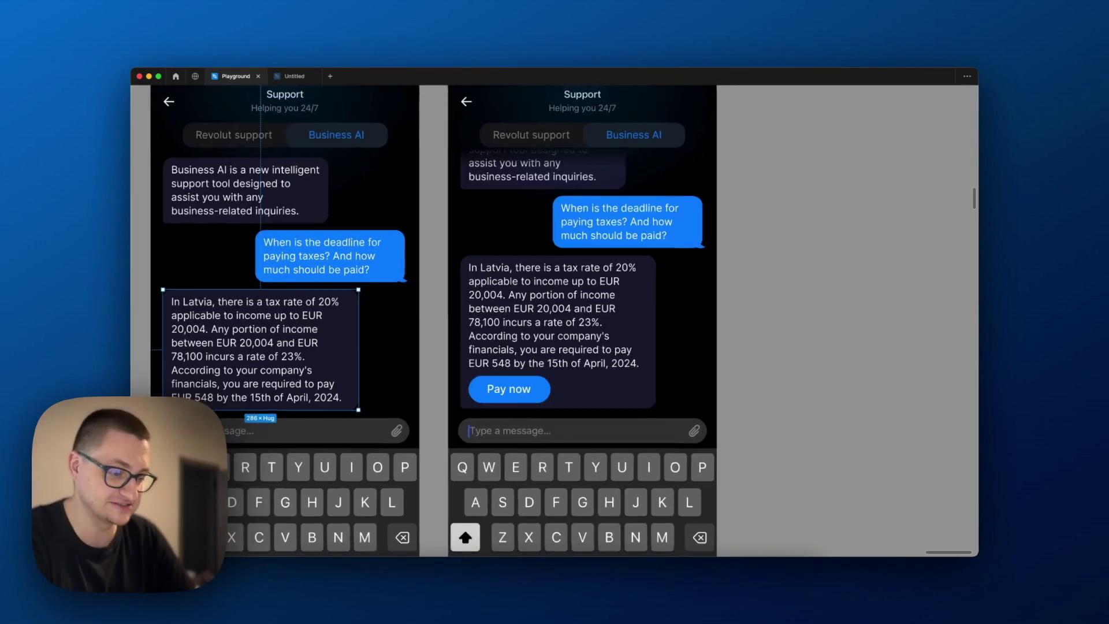
{"action": "scroll", "coordinate": [556, 312], "scroll_direction": "down", "scroll_amount": 3}
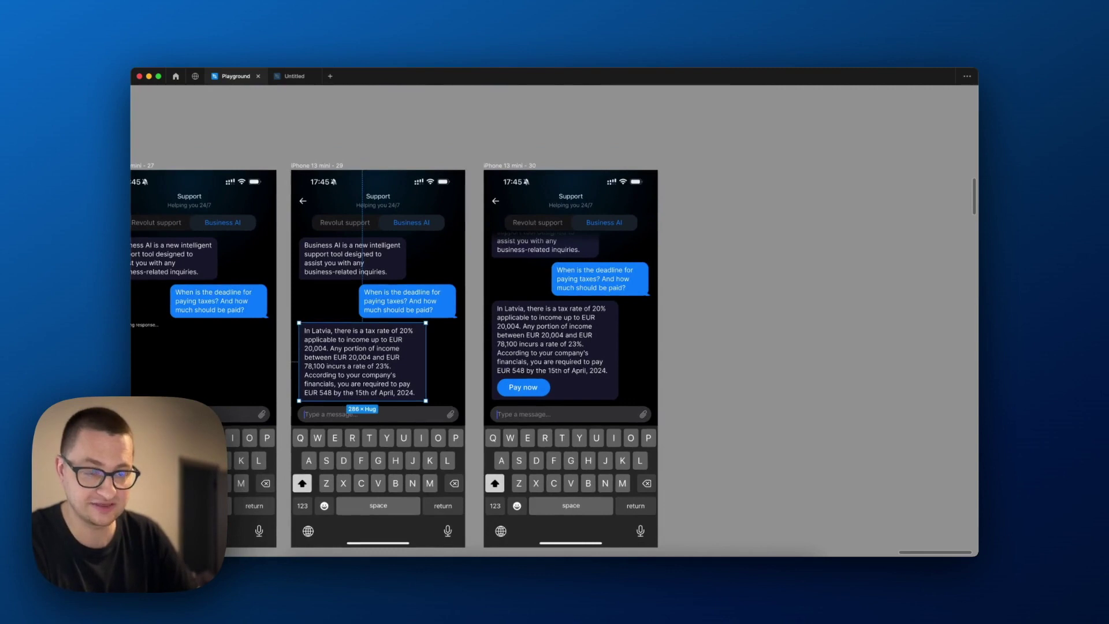
{"action": "scroll", "coordinate": [556, 312], "scroll_direction": "down", "scroll_amount": 2}
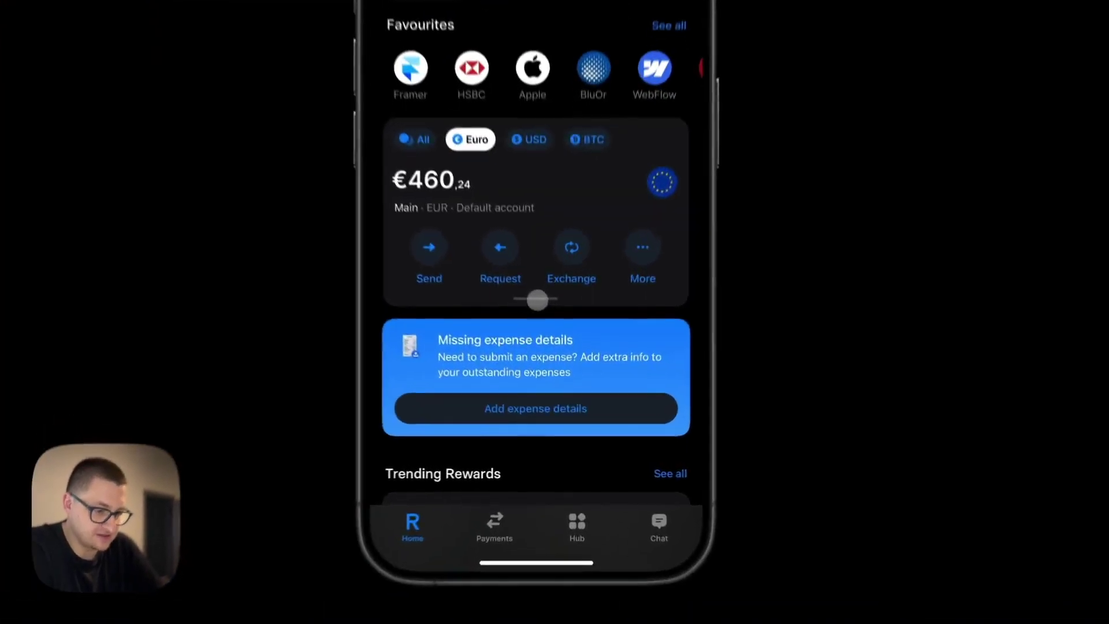
Dismiss the Missing expense details card and toggle the balance between Euro and USD
{"action": "left_click", "coordinate": [554, 428]}
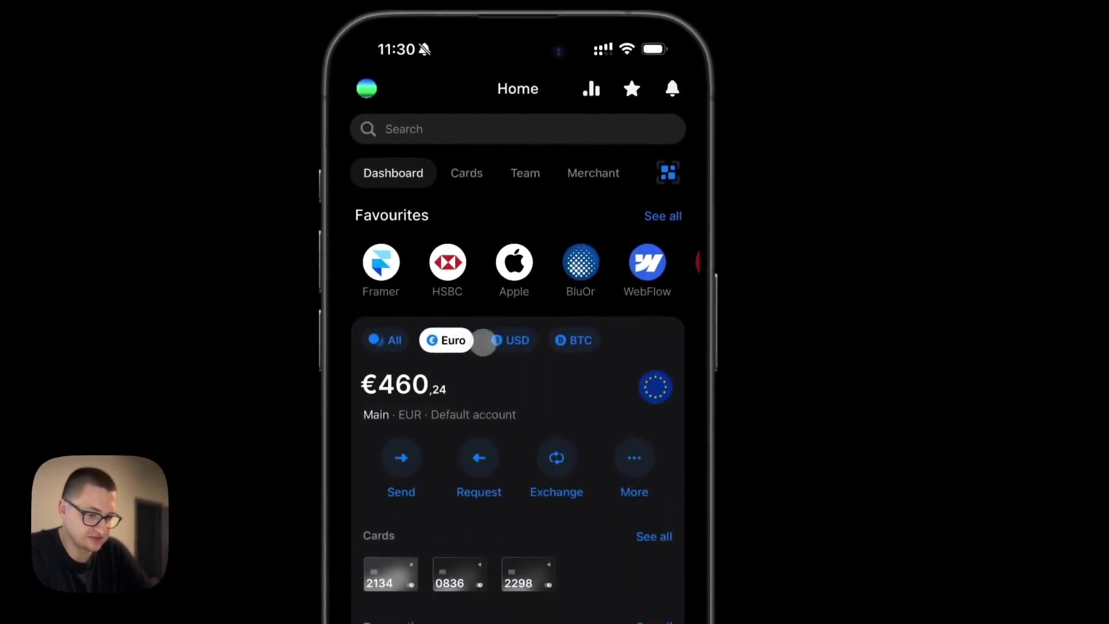
{"action": "left_click", "coordinate": [518, 305]}
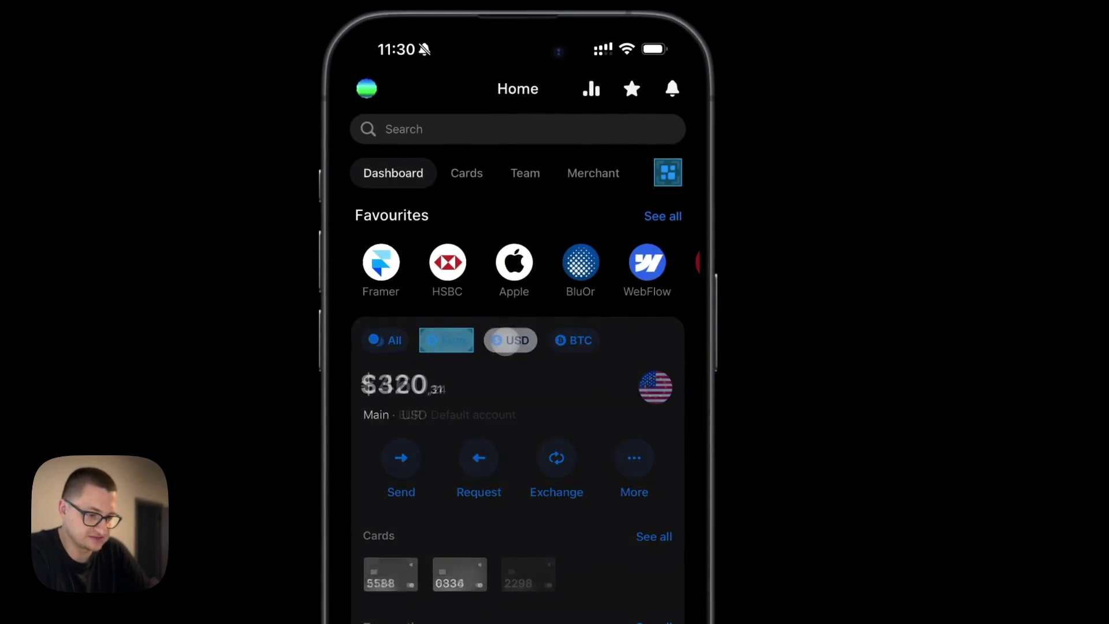
{"action": "left_click", "coordinate": [452, 339]}
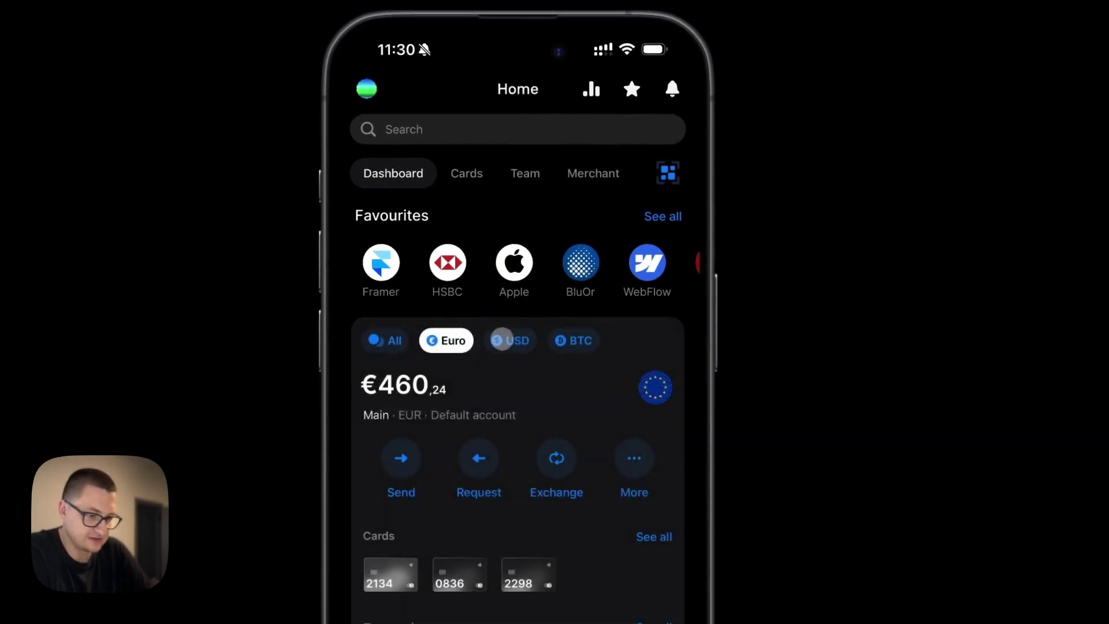
{"action": "left_click", "coordinate": [512, 341]}
Launch the QR scanner, then ask Business AI the tax deadline question in support chat
{"action": "left_click", "coordinate": [668, 173]}
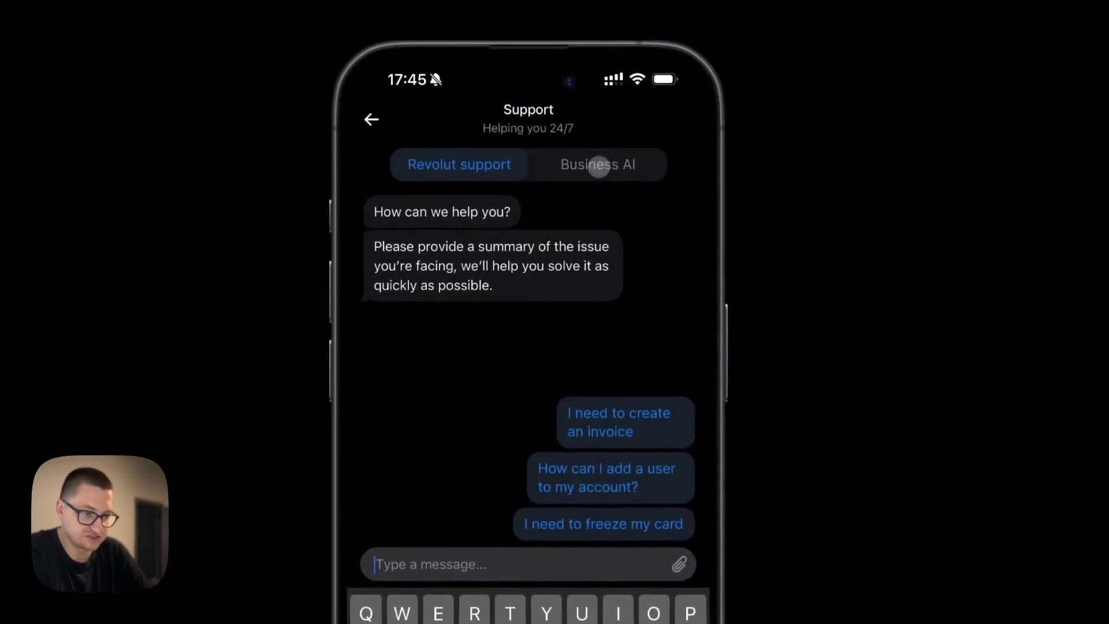
{"action": "left_click", "coordinate": [595, 163]}
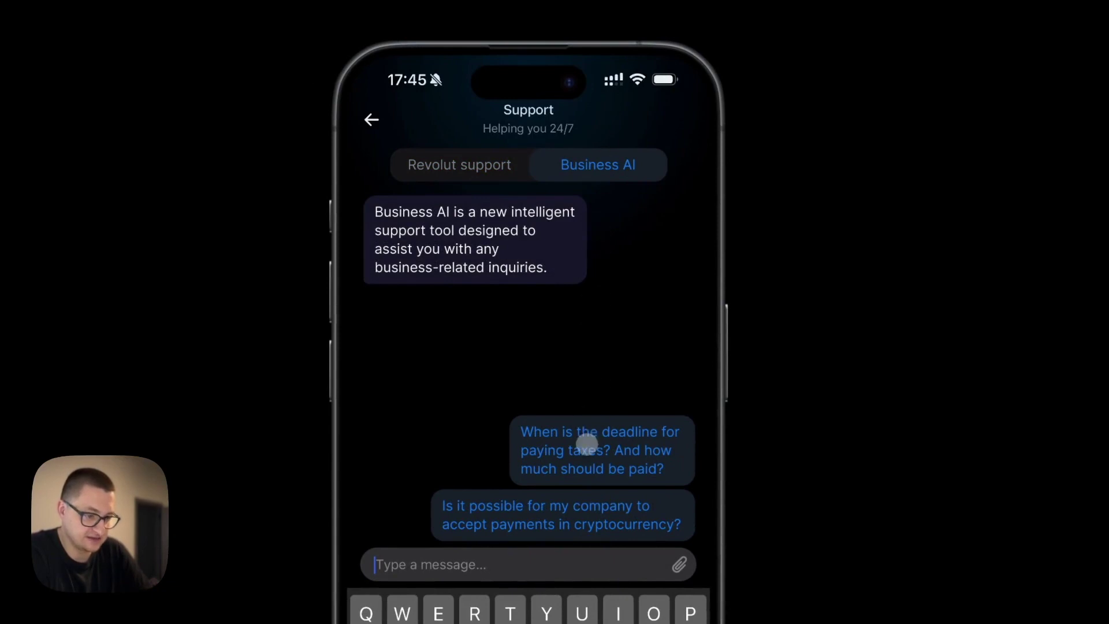
{"action": "left_click", "coordinate": [598, 447]}
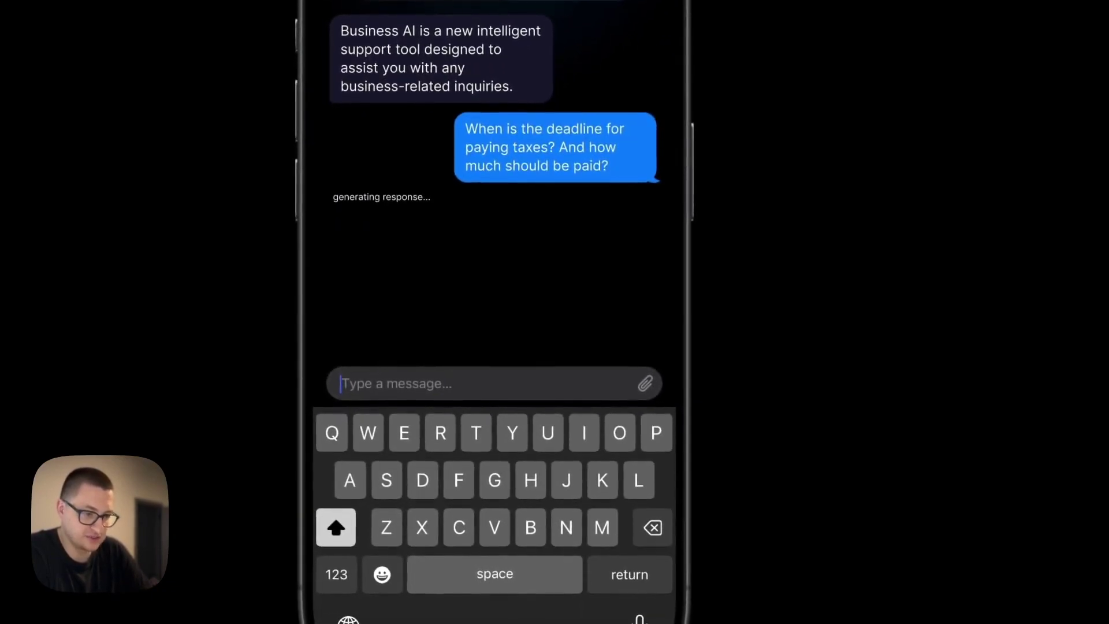